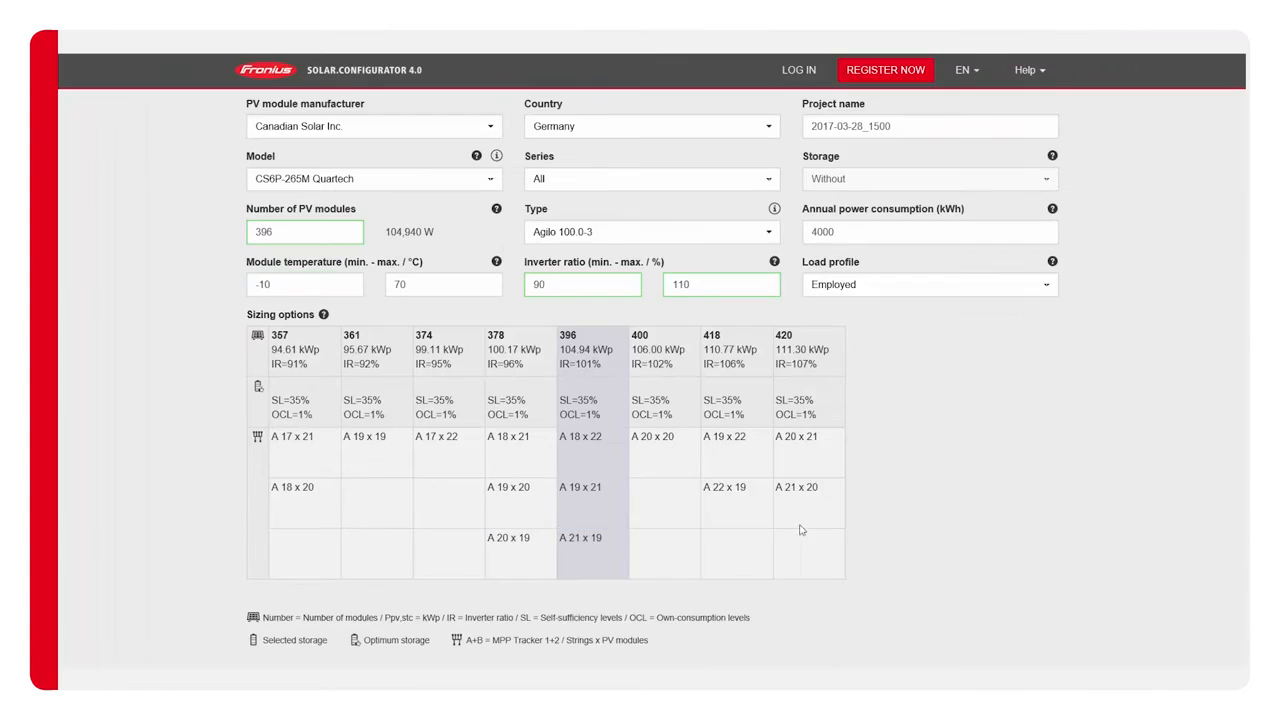
# Create the report for the 396-module, 18 x 22 string configuration and open the resulting PDF
pyautogui.click(582, 467)
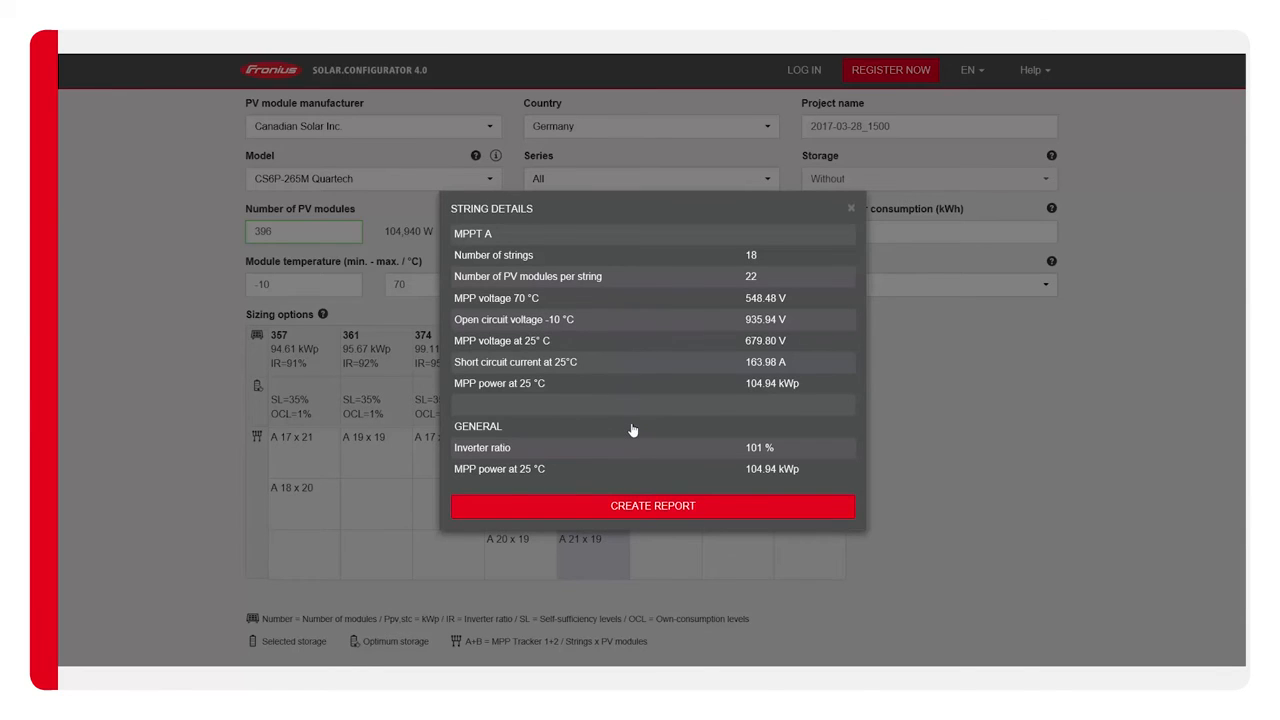
pyautogui.click(642, 508)
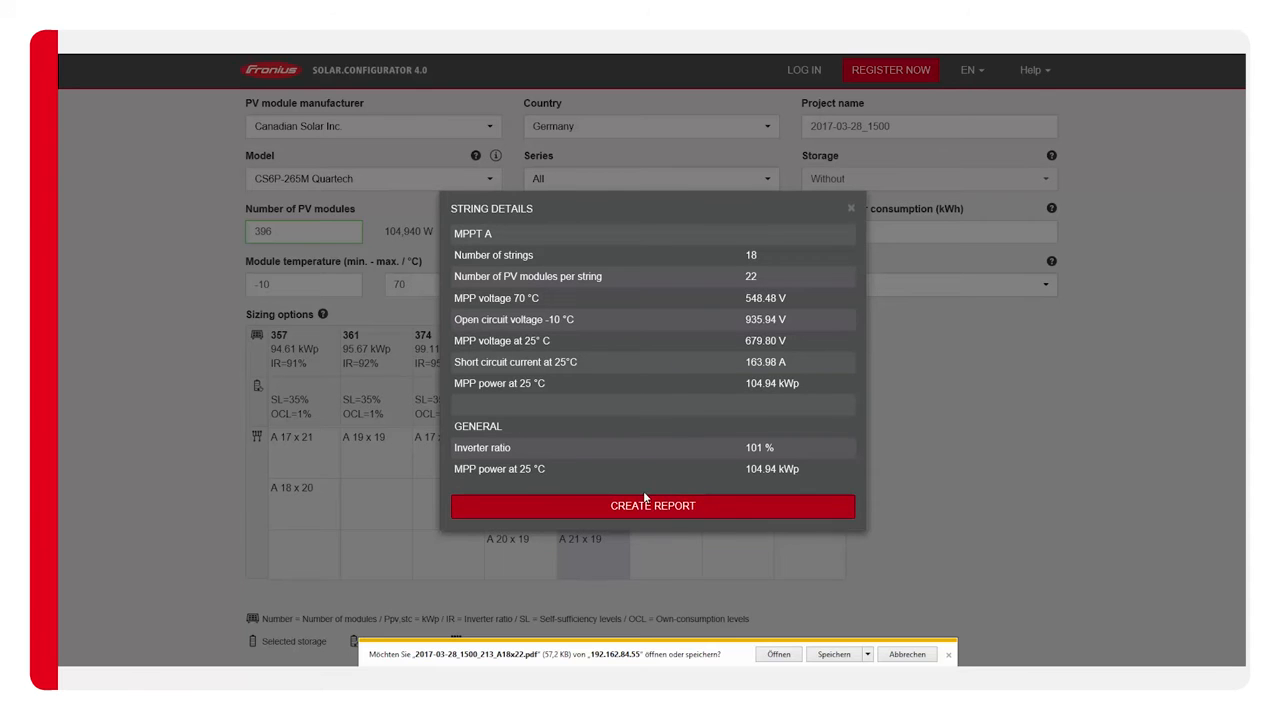
pyautogui.click(777, 654)
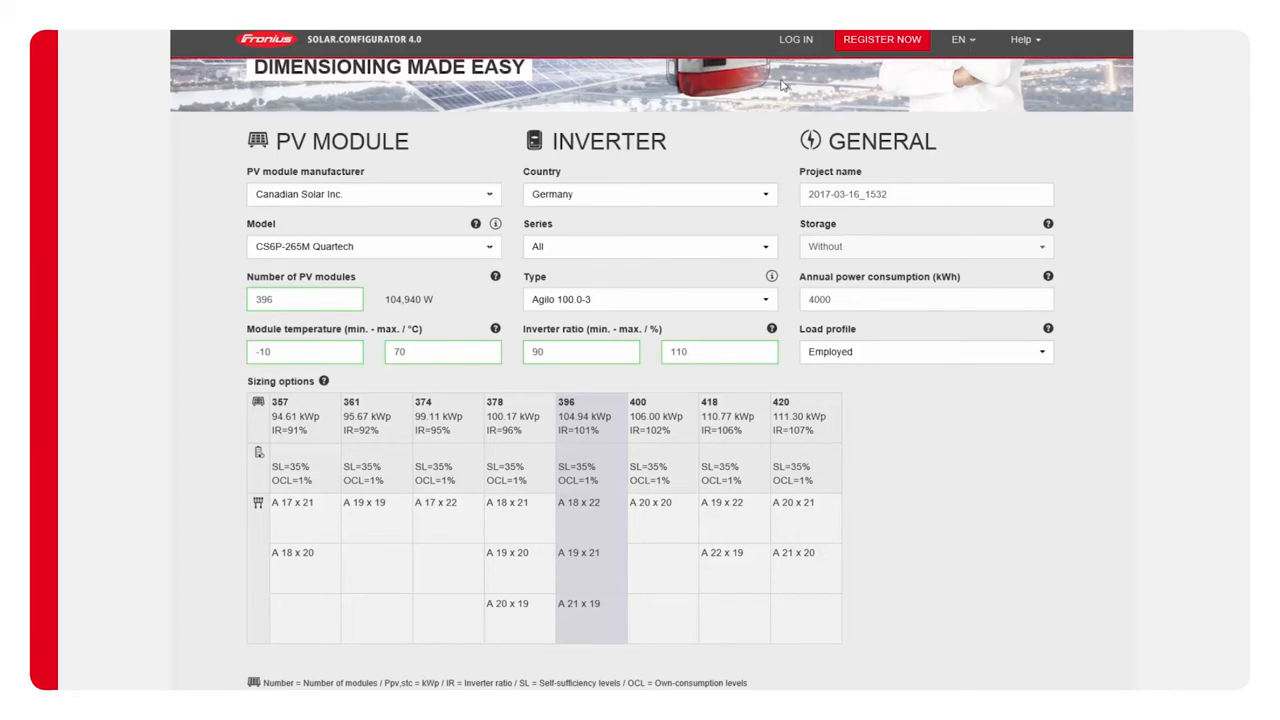
# Set the inverter series to Symo and the inverter type to Symo 5.0-3-M
pyautogui.click(645, 246)
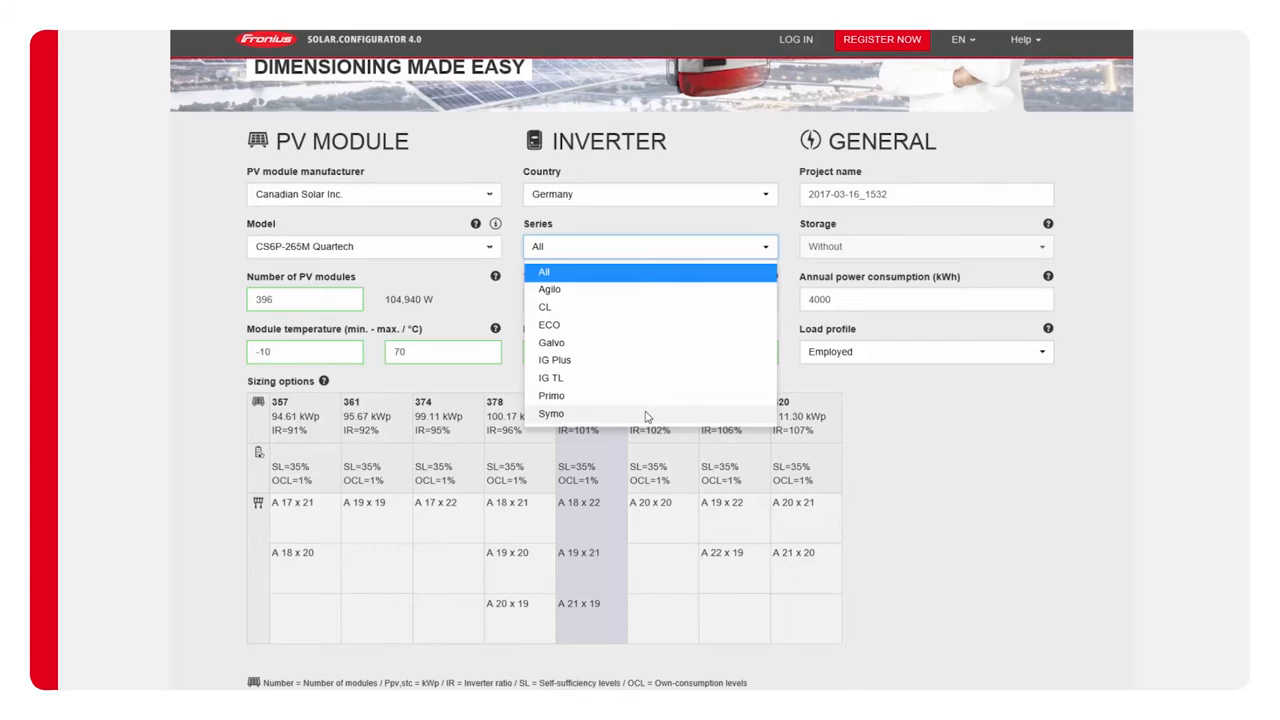
pyautogui.click(646, 414)
pyautogui.click(700, 307)
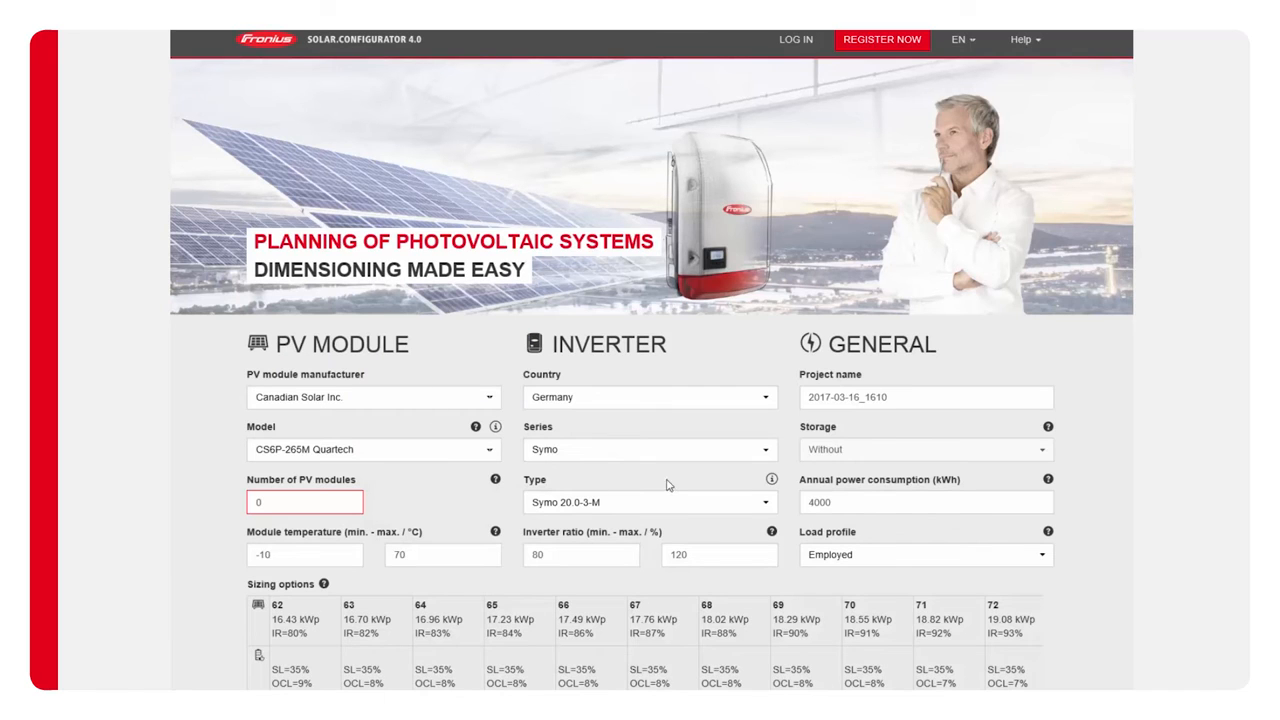
pyautogui.click(767, 507)
pyautogui.scroll(-2, 777, 580)
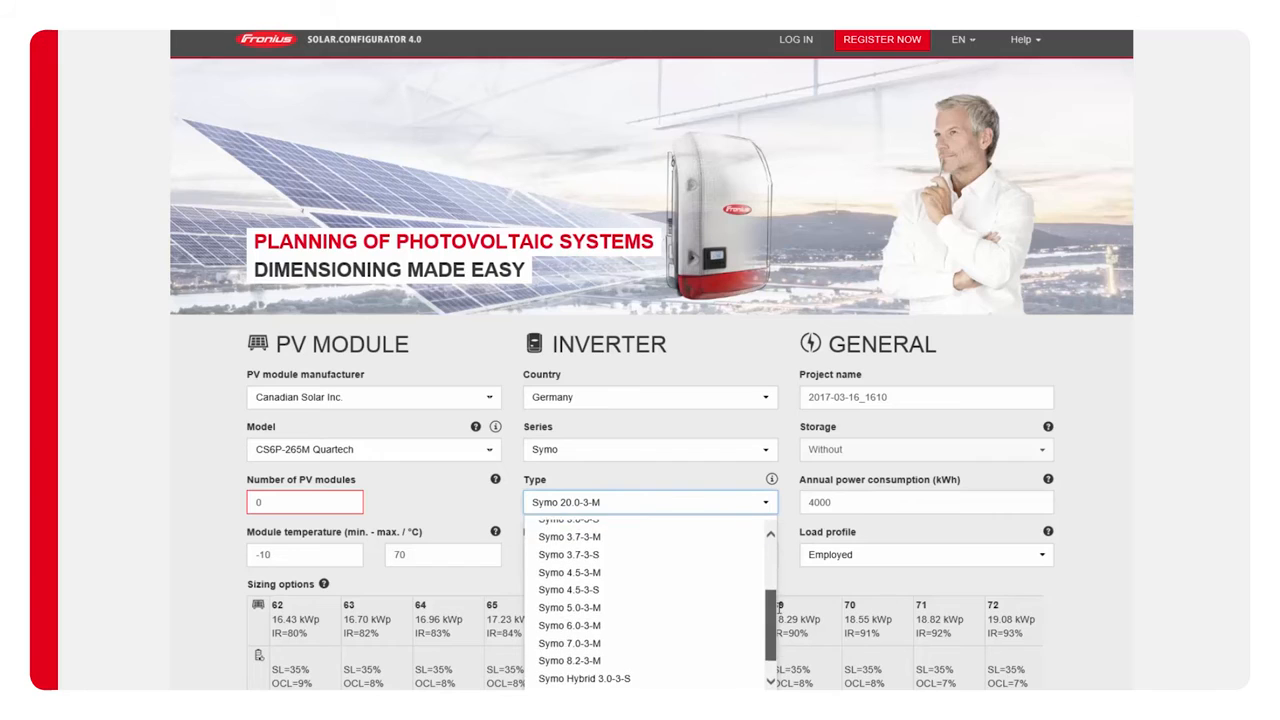
pyautogui.click(569, 579)
# Try 20 PV modules, change the number to 23, and review the matching string layouts in the sizing options
pyautogui.click(283, 502)
pyautogui.write('20')
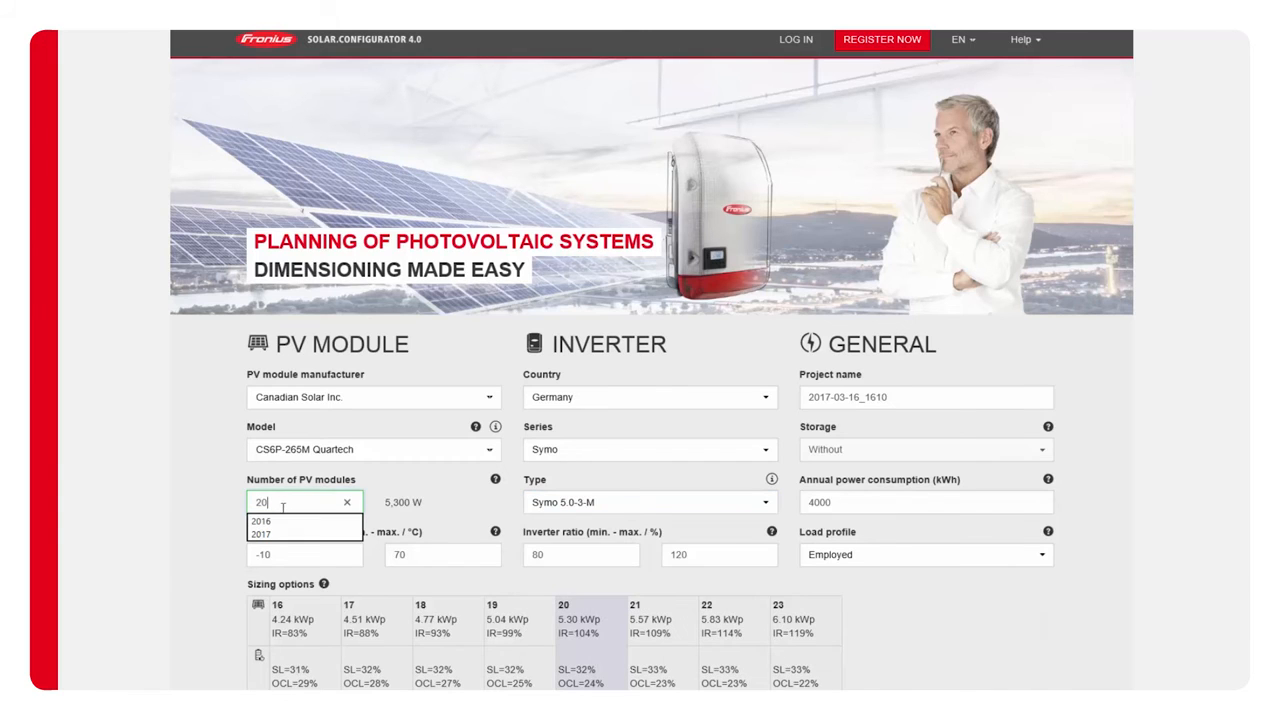
pyautogui.press('BackSpace')
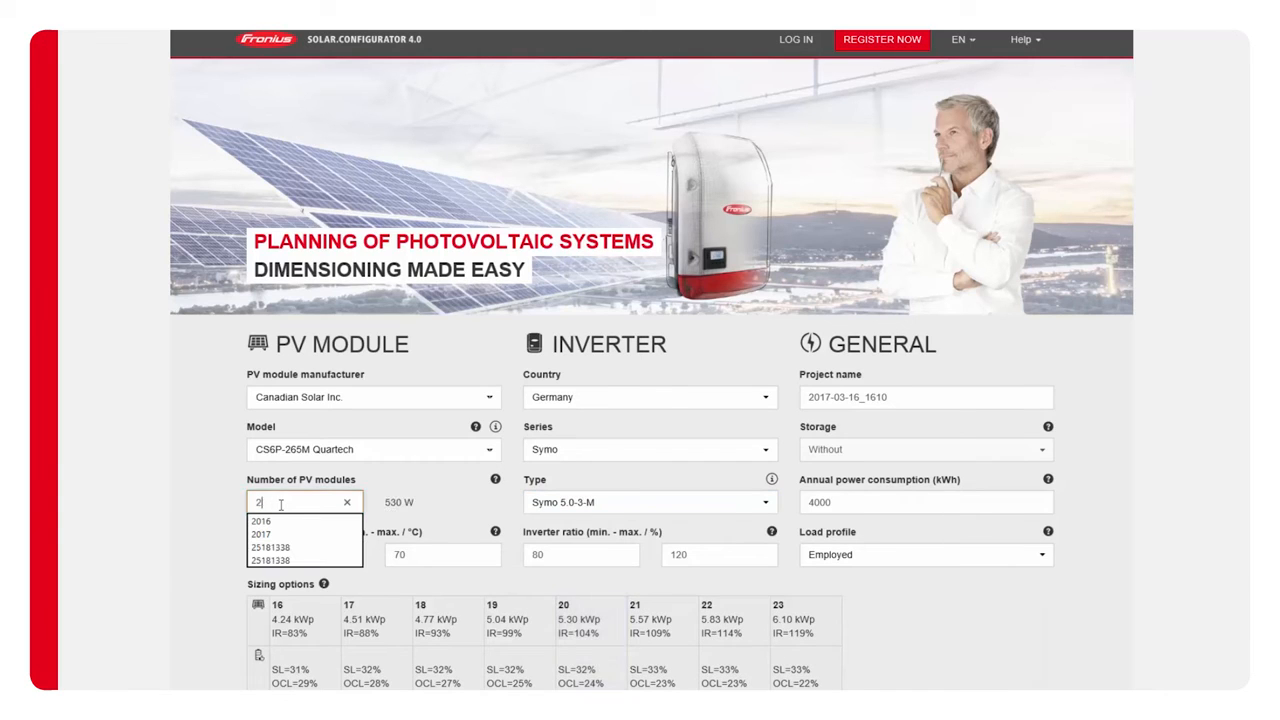
pyautogui.write('3')
pyautogui.hotkey('ctrl', 'a')
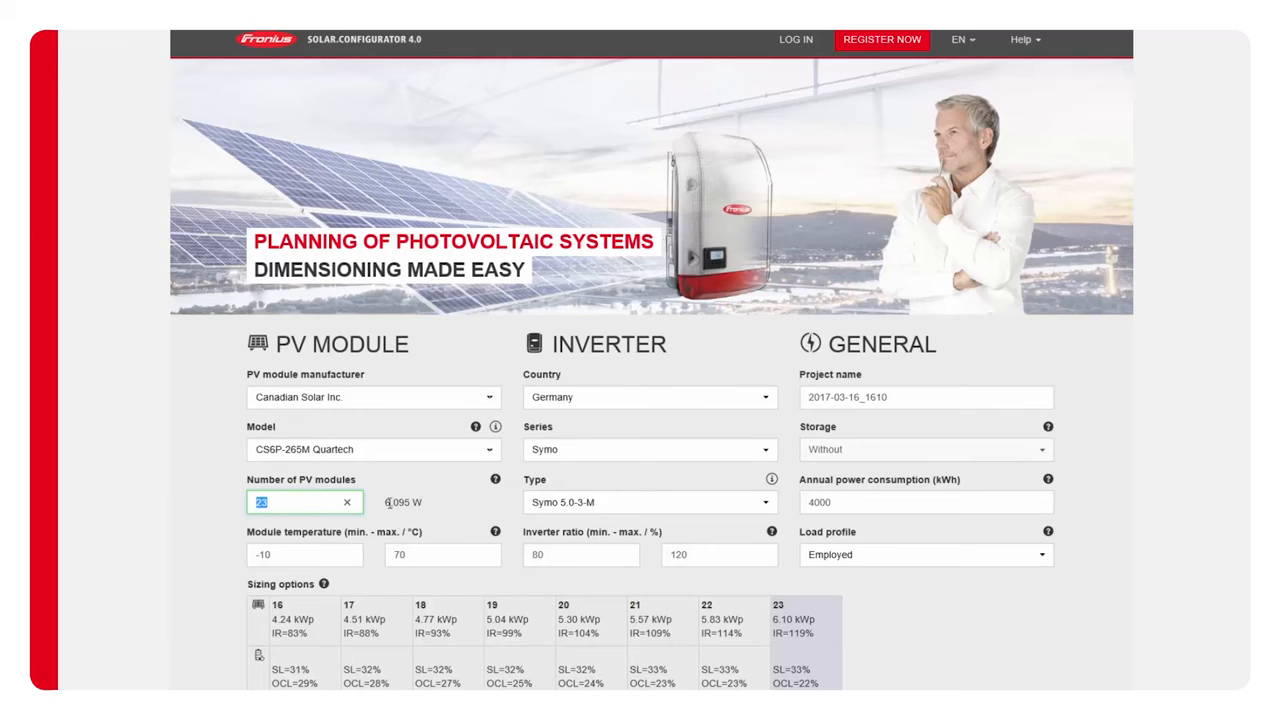
pyautogui.scroll(-2, 330, 550)
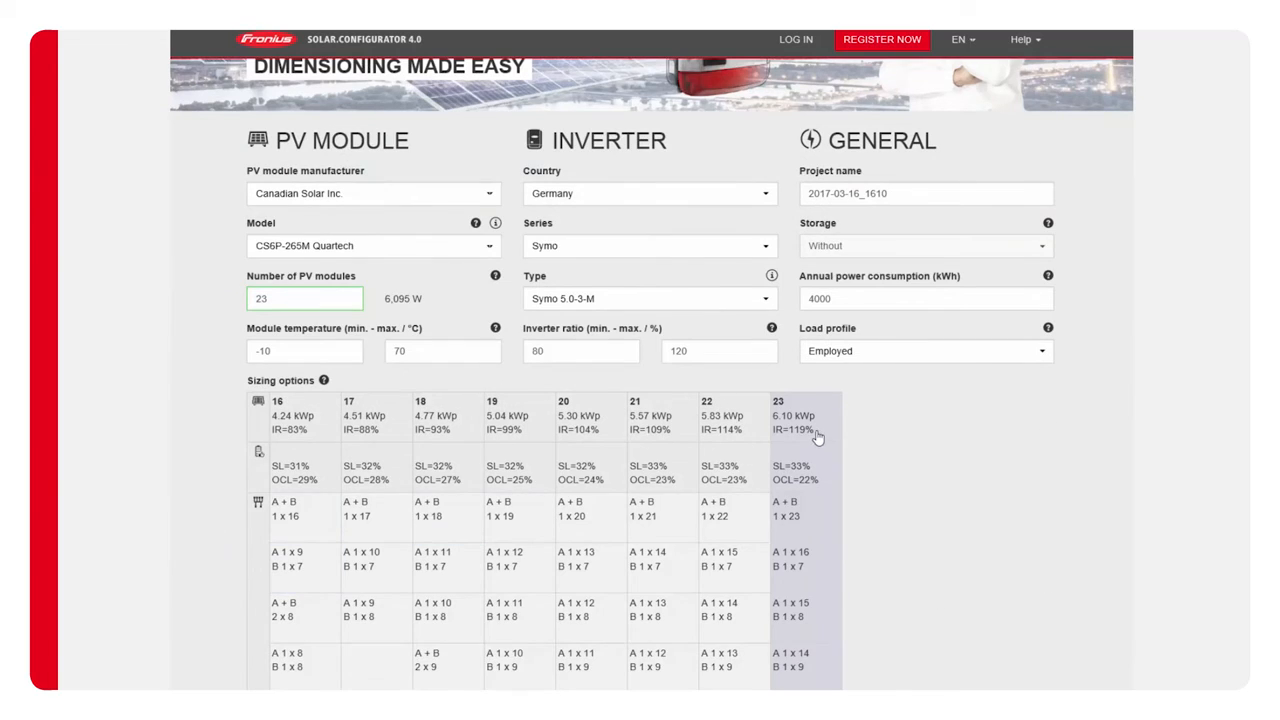
pyautogui.scroll(-1, 824, 417)
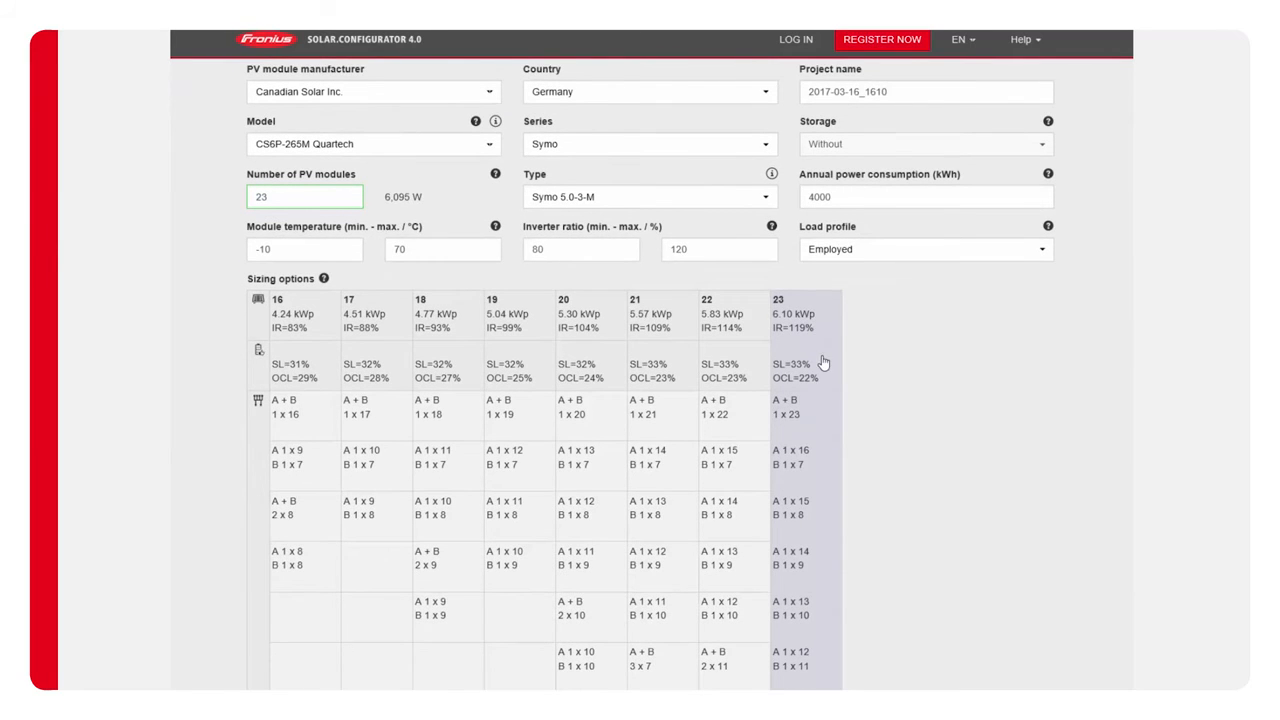
pyautogui.scroll(-1, 820, 368)
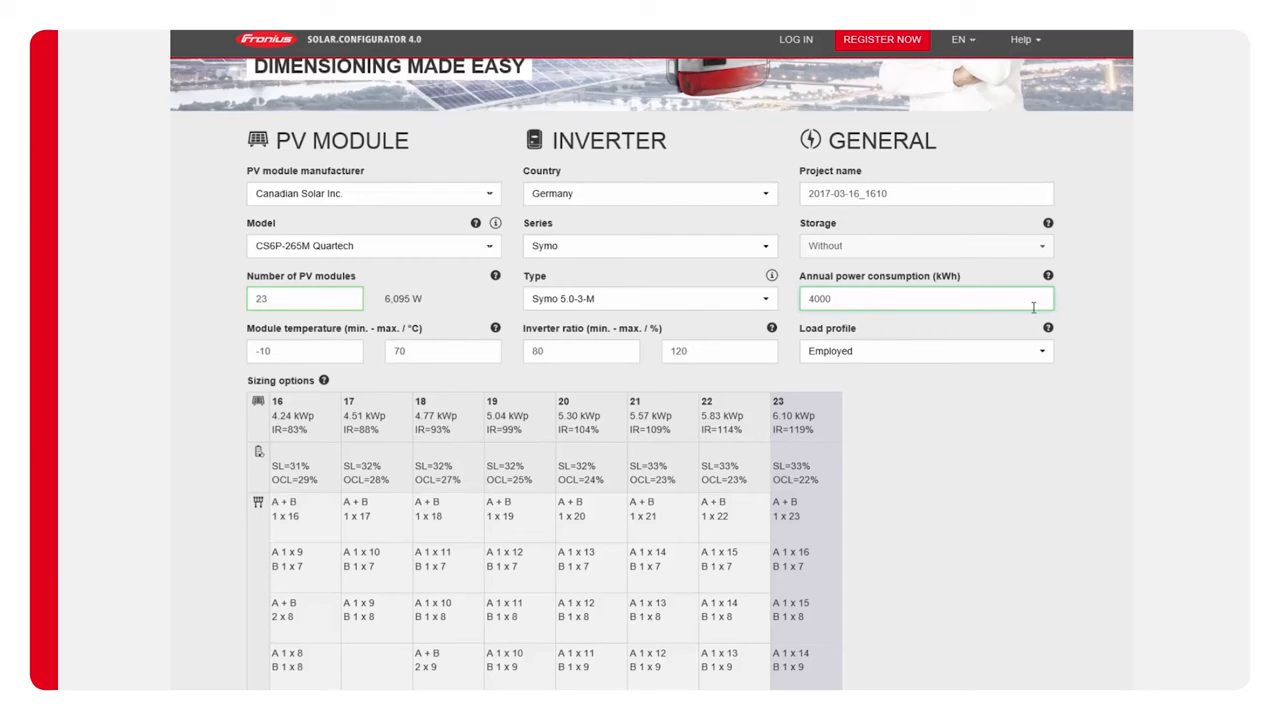
# Try the Family load profile and return the load profile to Employed
pyautogui.click(868, 355)
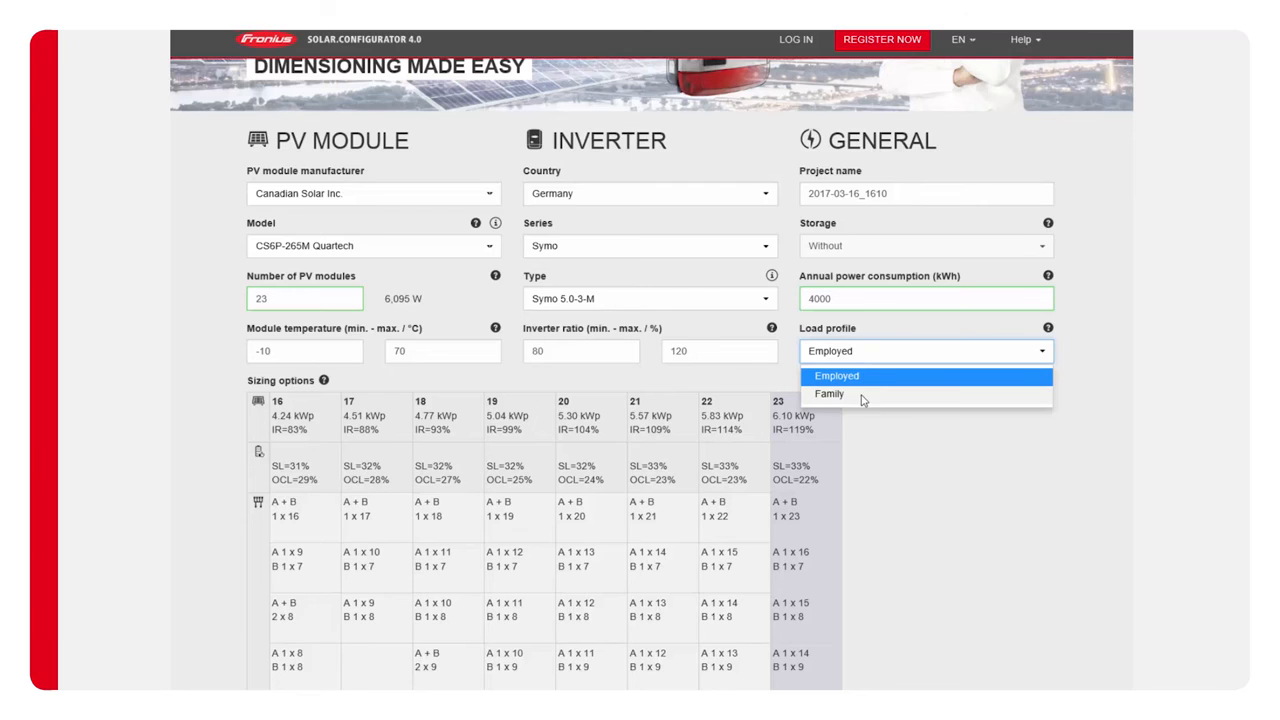
pyautogui.click(866, 393)
pyautogui.scroll(2, 870, 395)
pyautogui.scroll(-2, 872, 395)
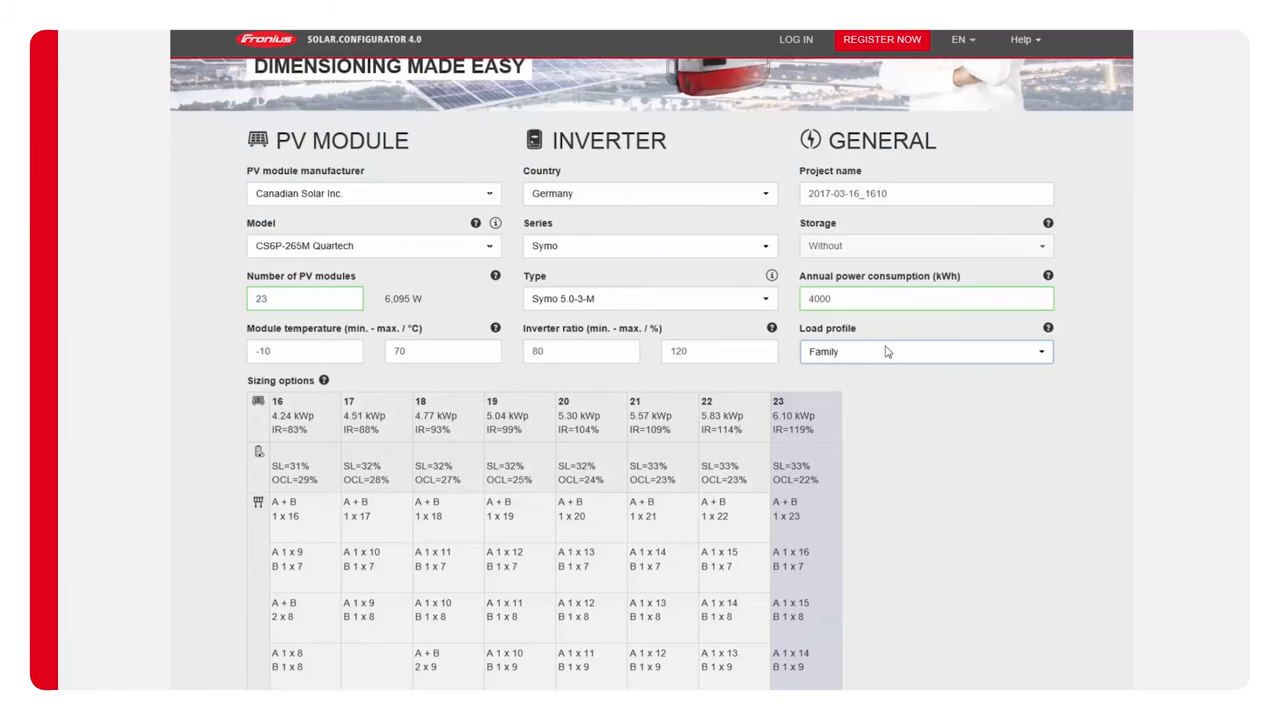
pyautogui.click(838, 359)
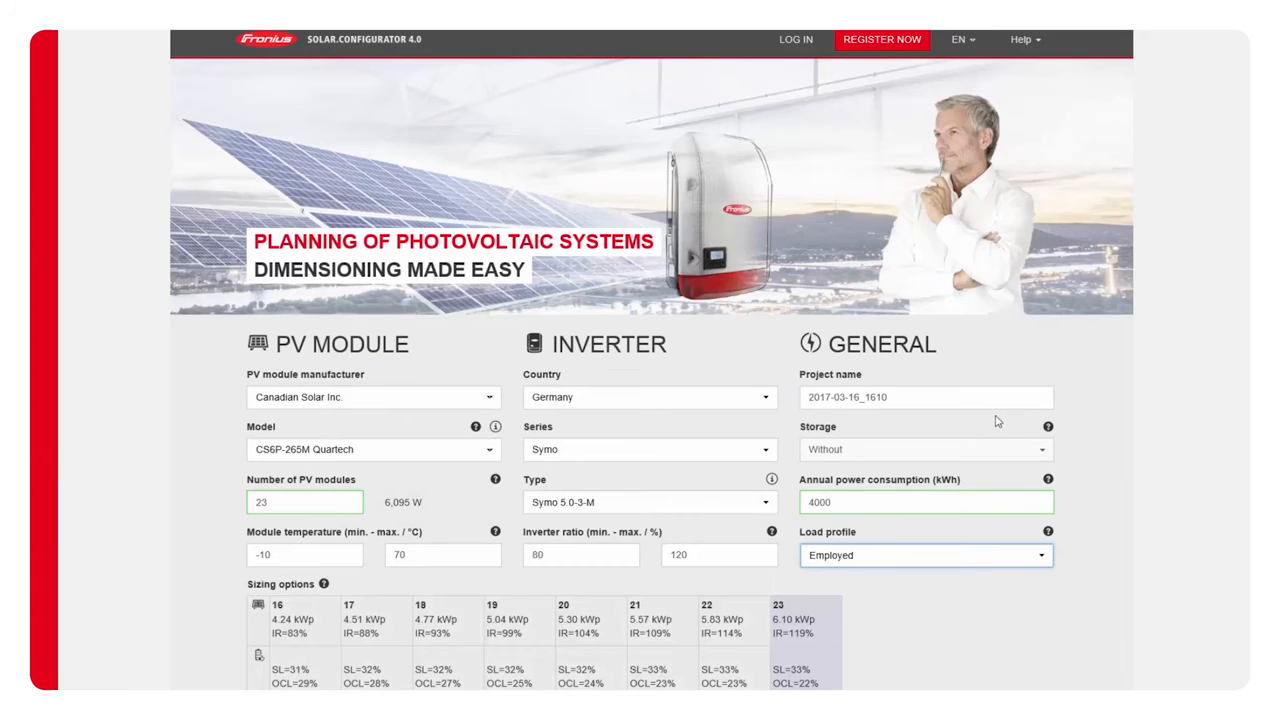
pyautogui.scroll(-2, 980, 420)
pyautogui.scroll(2, 980, 420)
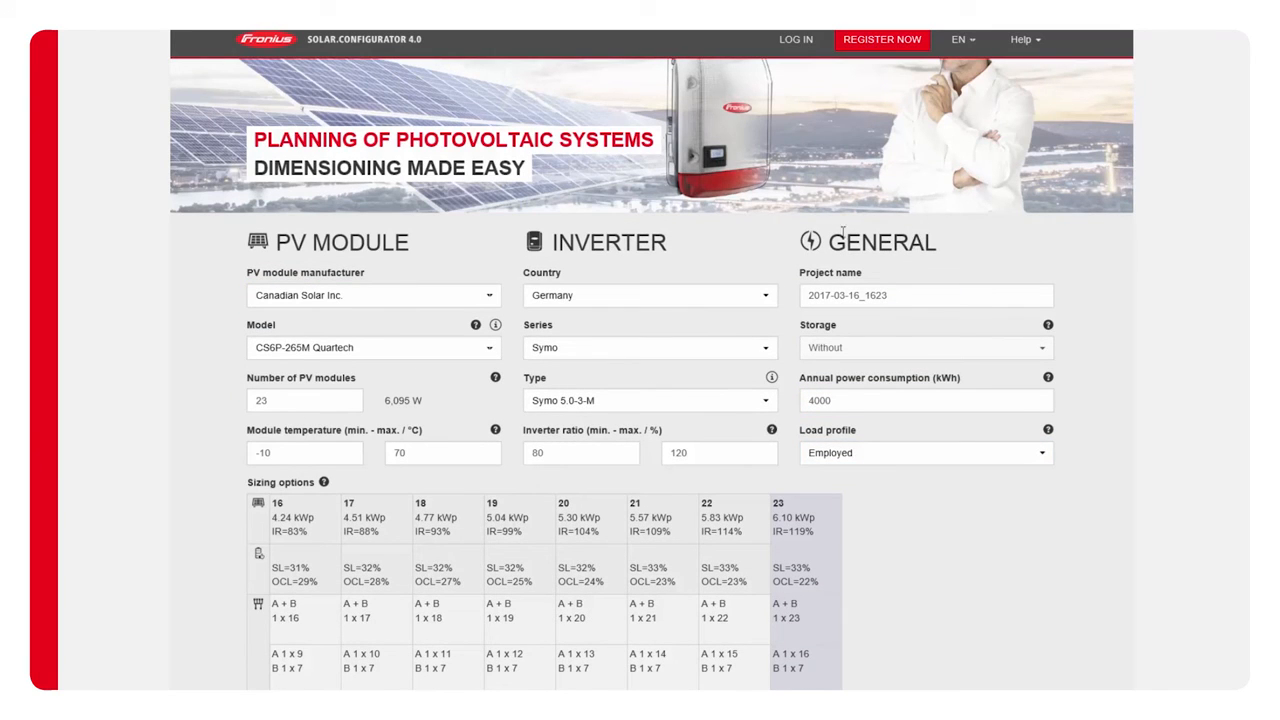
# Change the inverter type to Symo Hybrid 5.0-3-S
pyautogui.click(763, 401)
pyautogui.moveTo(769, 480); pyautogui.dragTo(769, 517)
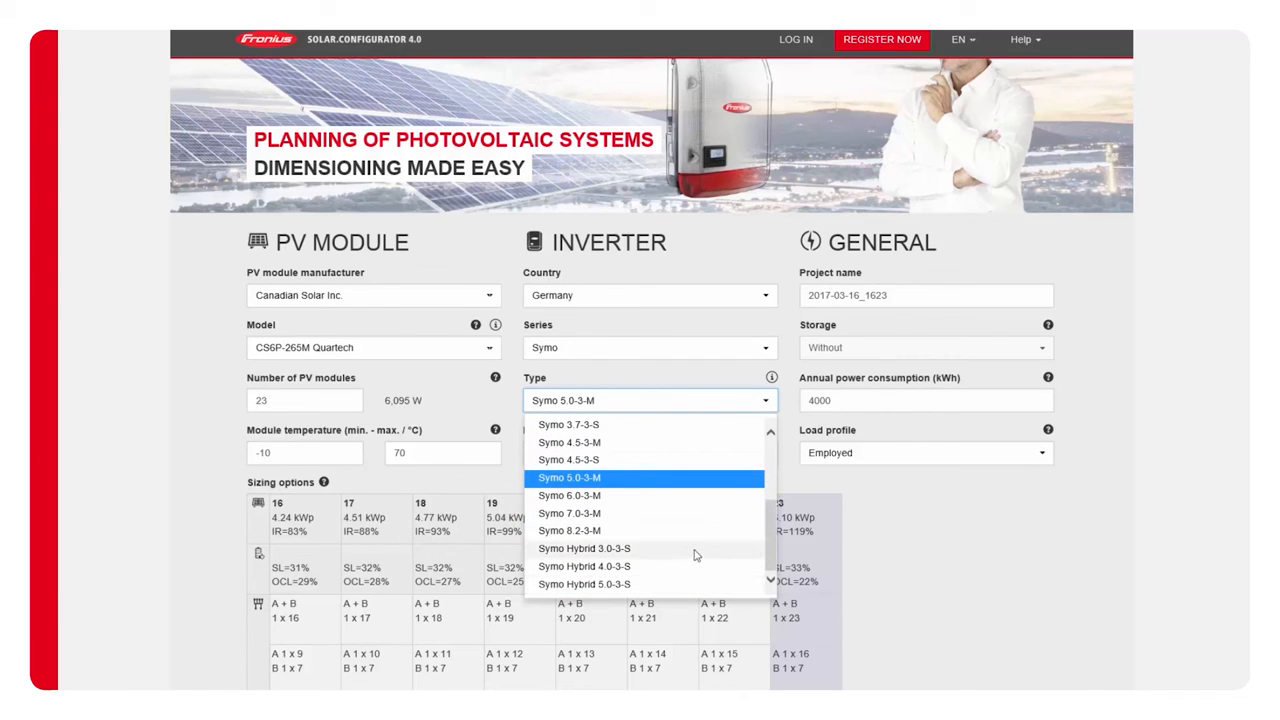
pyautogui.click(687, 582)
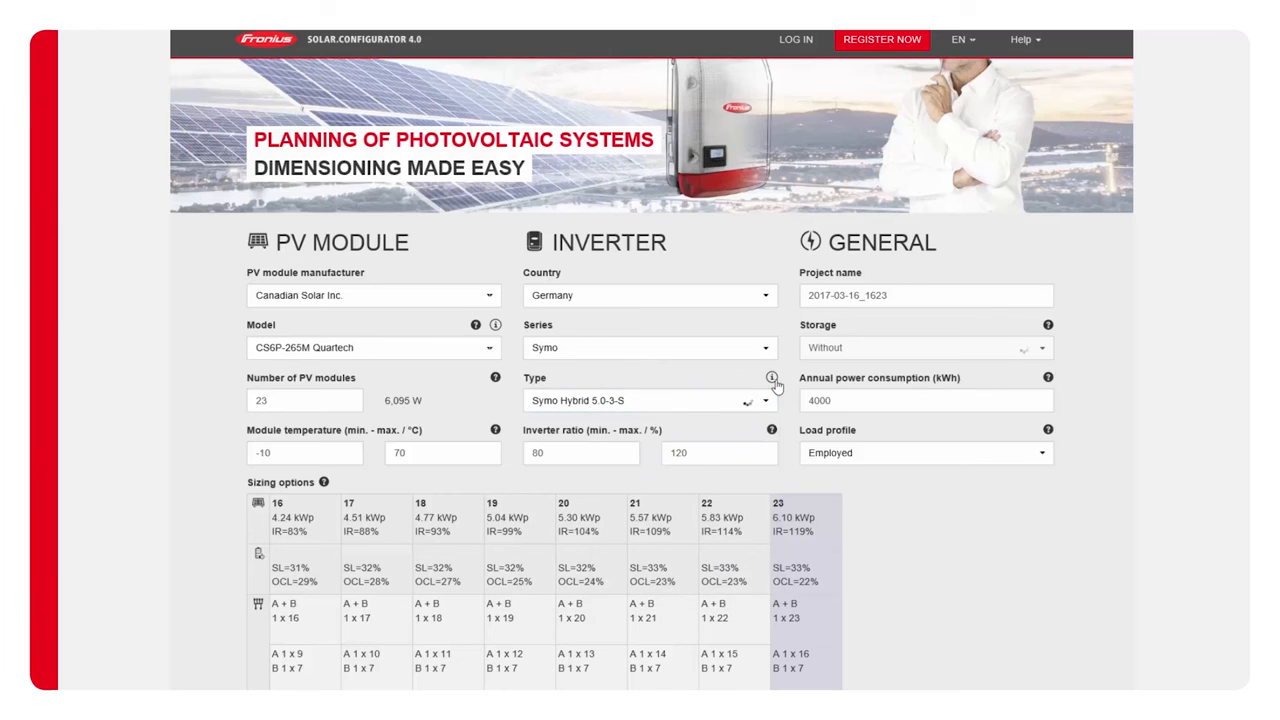
# View the technical details of the Symo Hybrid 5.0-3-S inverter and close them
pyautogui.click(773, 380)
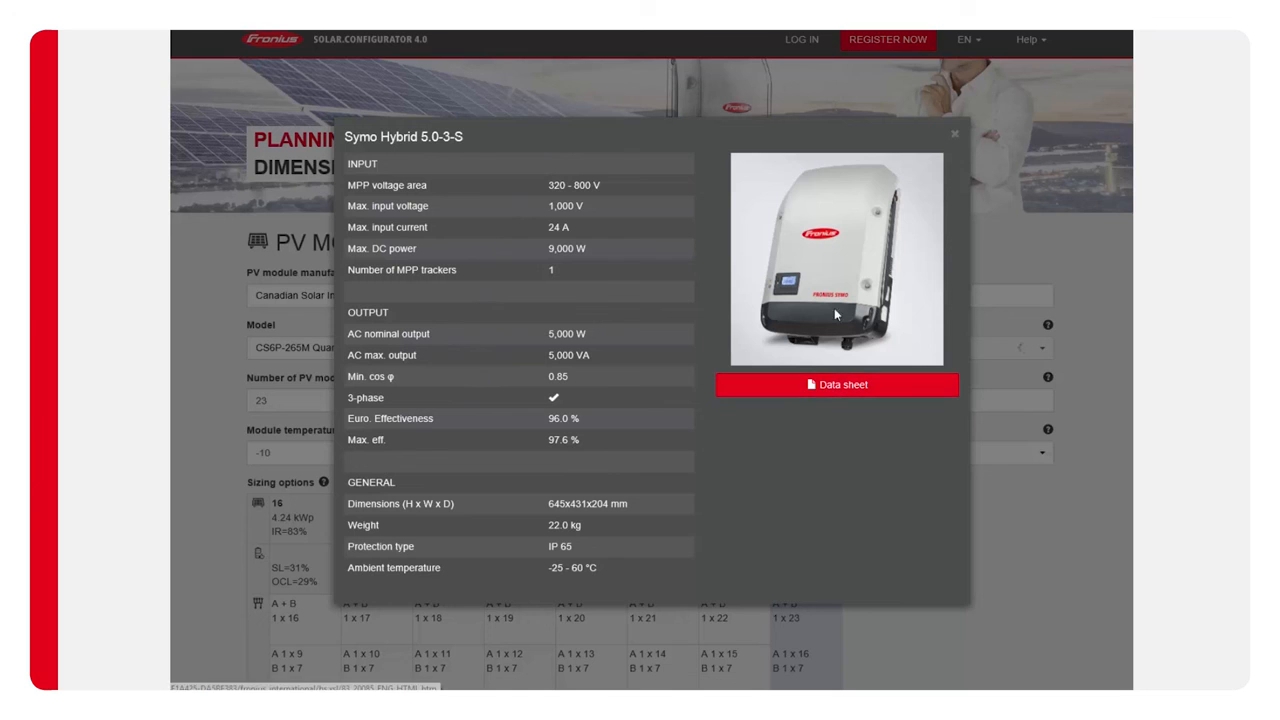
pyautogui.click(955, 137)
pyautogui.scroll(1, 617, 482)
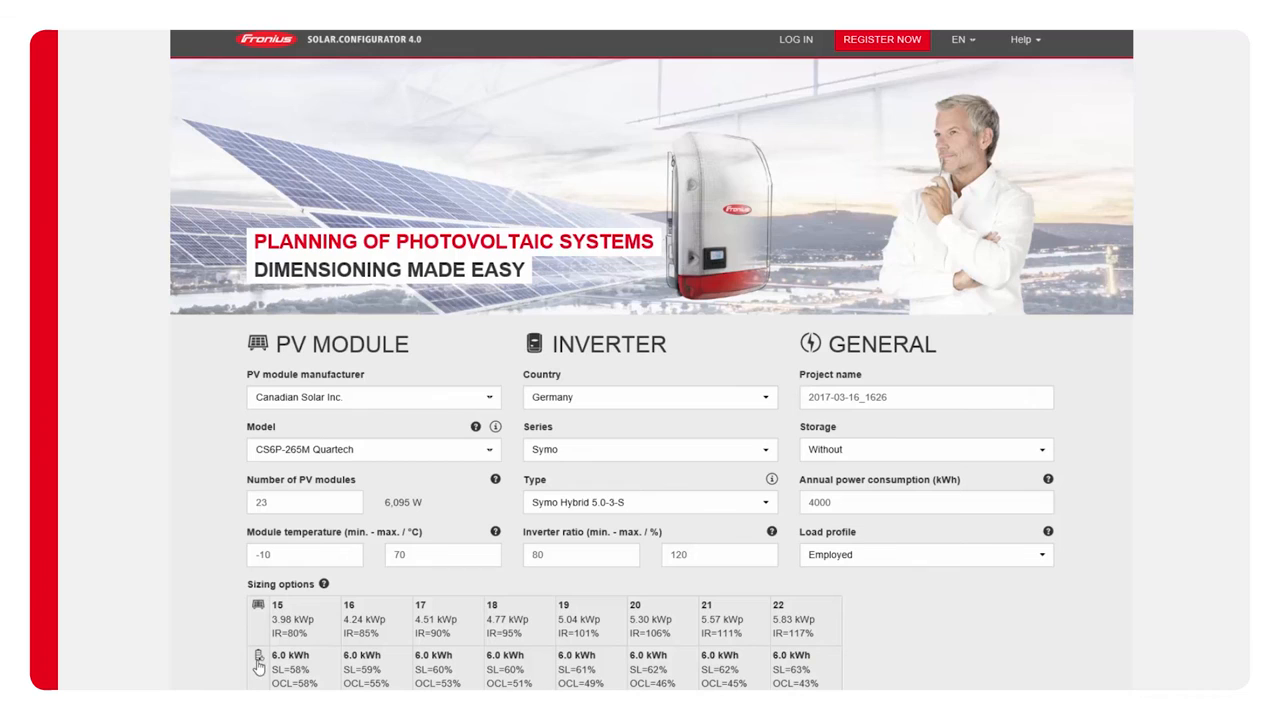
# Add Solar Battery 6.0 as the storage, compare its sizing values, and change the storage to Solar Battery 7.5
pyautogui.scroll(-2, 390, 600)
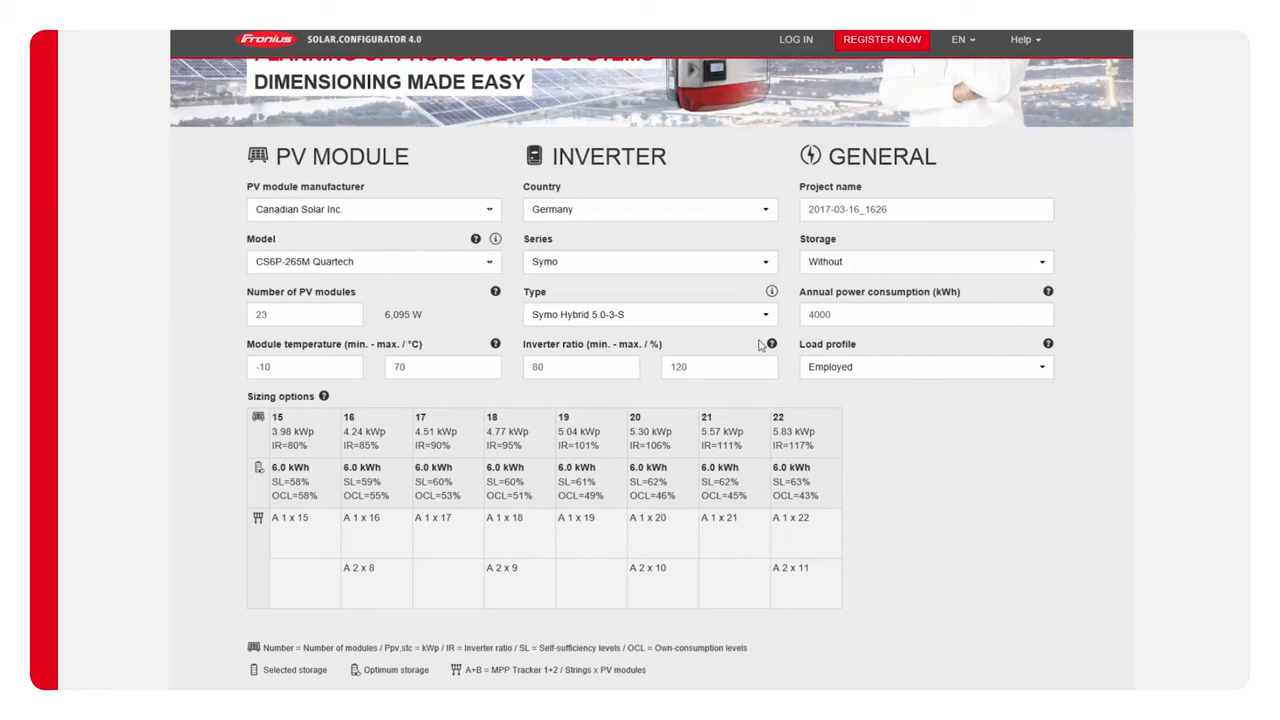
pyautogui.click(843, 262)
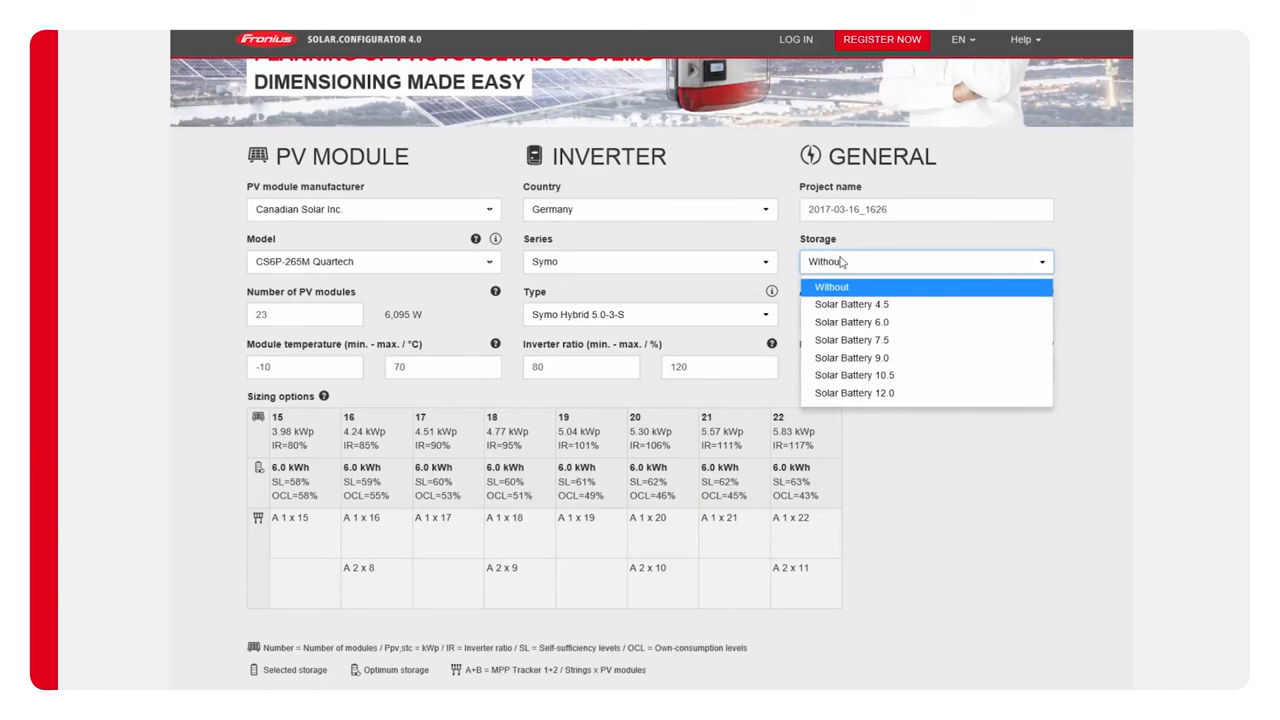
pyautogui.click(859, 324)
pyautogui.scroll(-2, 845, 400)
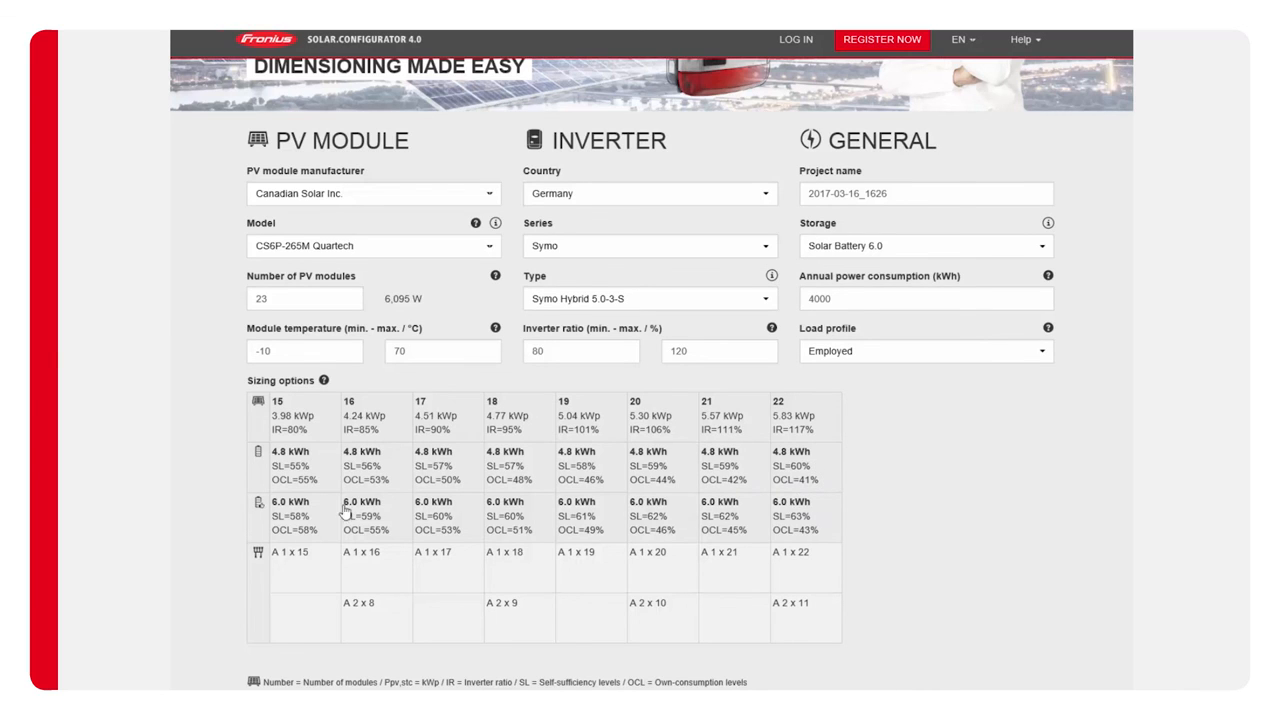
pyautogui.click(940, 248)
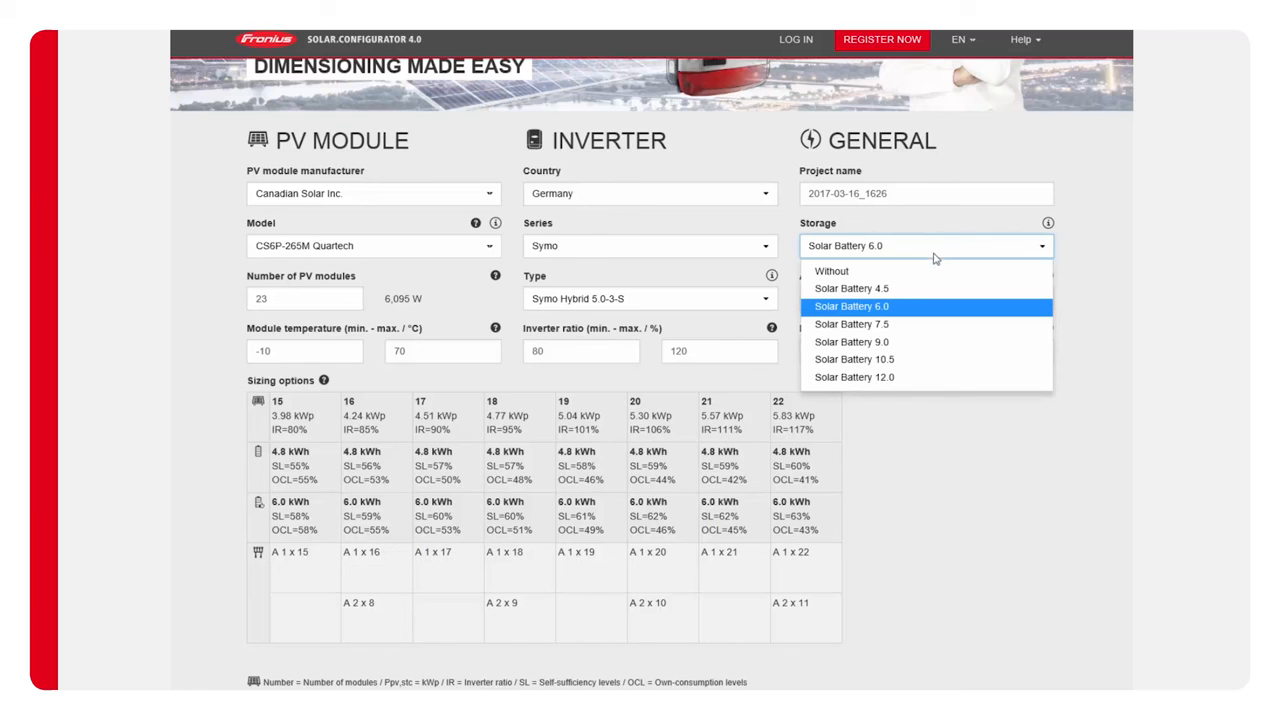
pyautogui.click(922, 310)
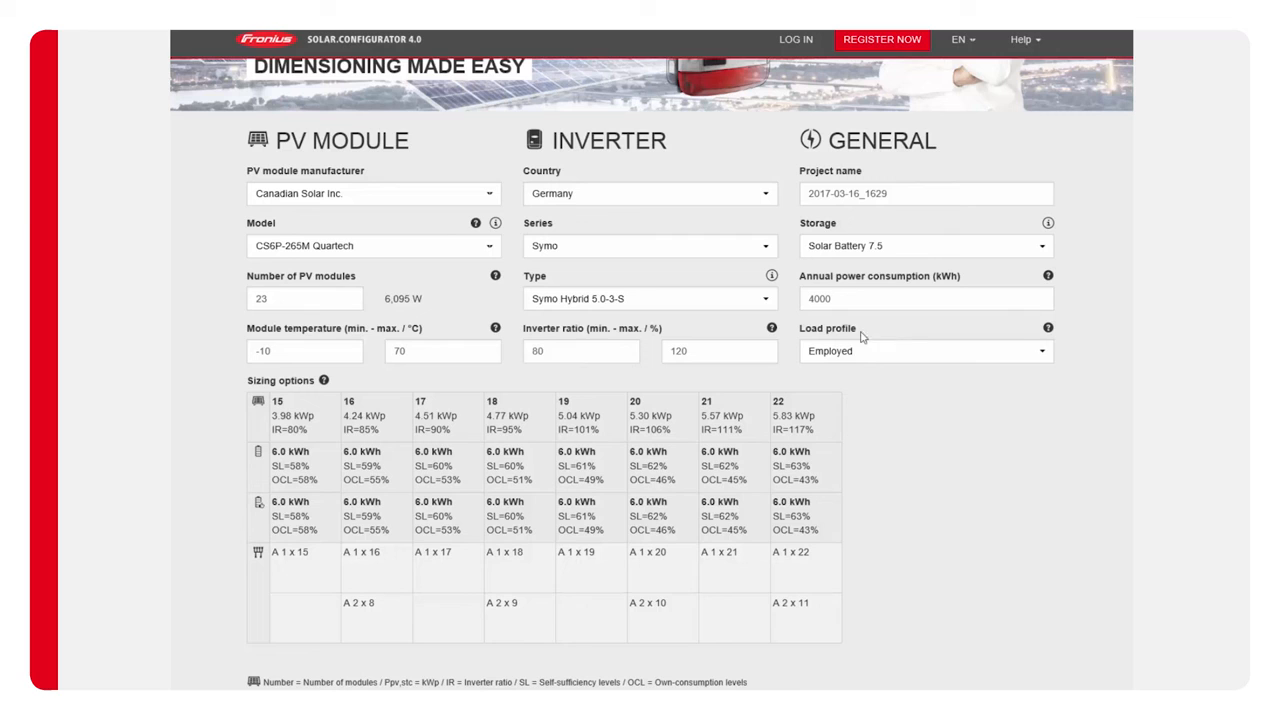
# Check the Solar Battery 7.5 sizing with the Family load profile, and set the load profile back to Employed
pyautogui.click(933, 358)
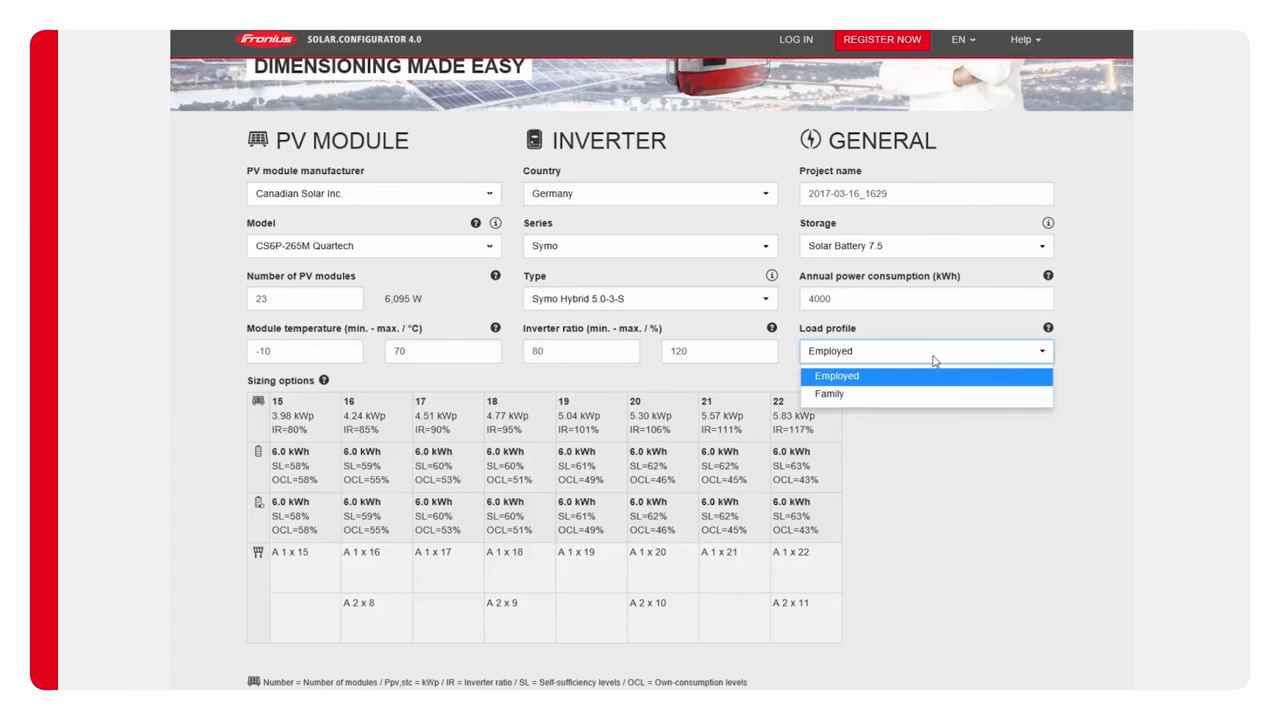
pyautogui.scroll(-1, 934, 365)
pyautogui.click(946, 320)
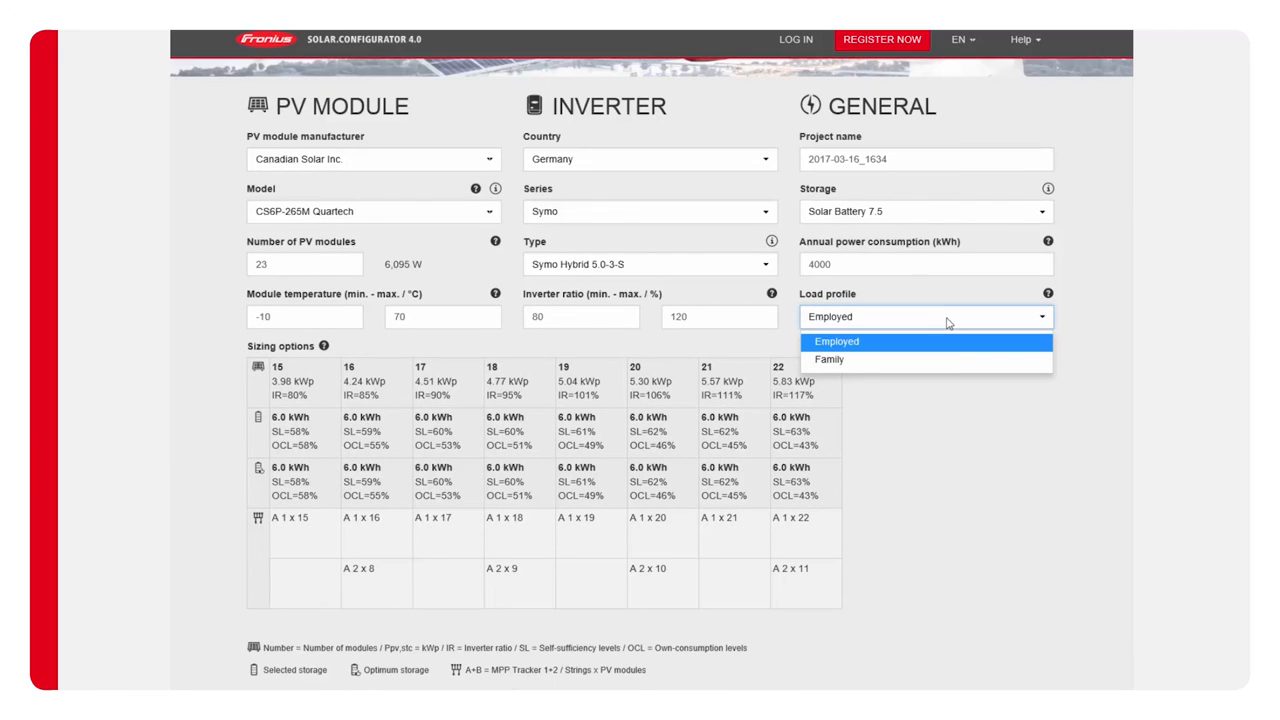
pyautogui.click(908, 362)
pyautogui.scroll(-2, 1108, 382)
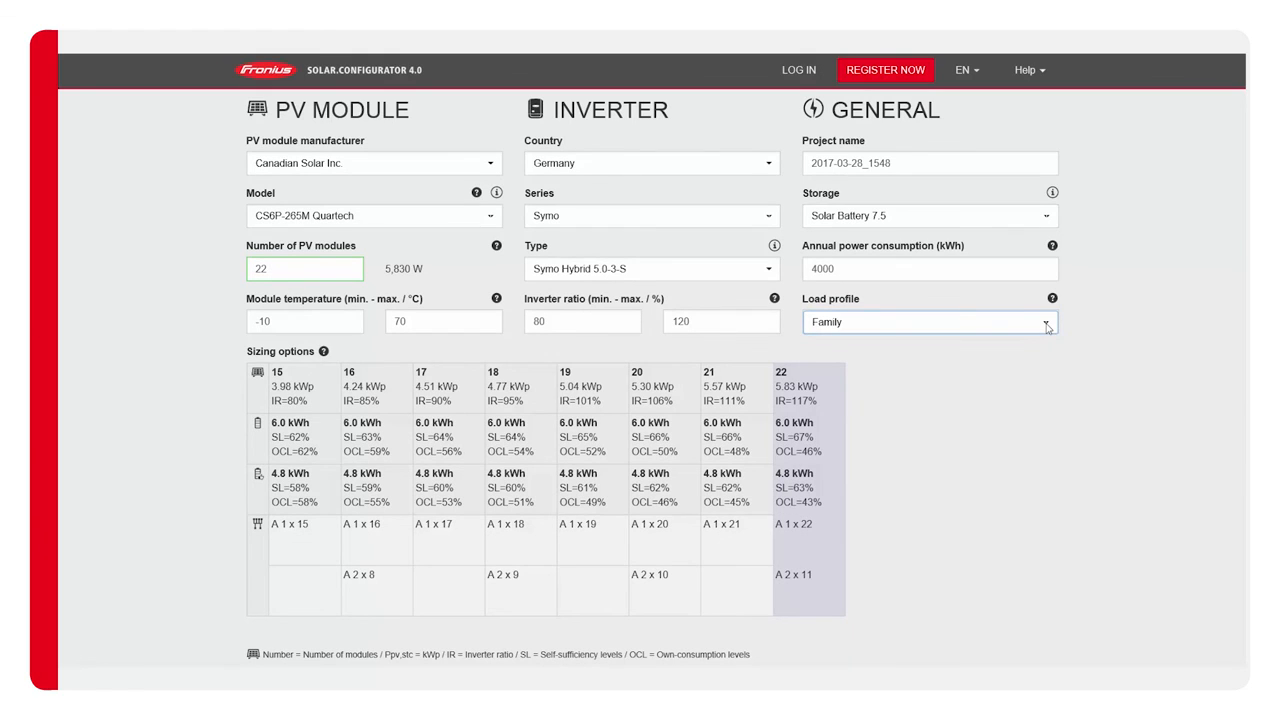
pyautogui.click(1047, 327)
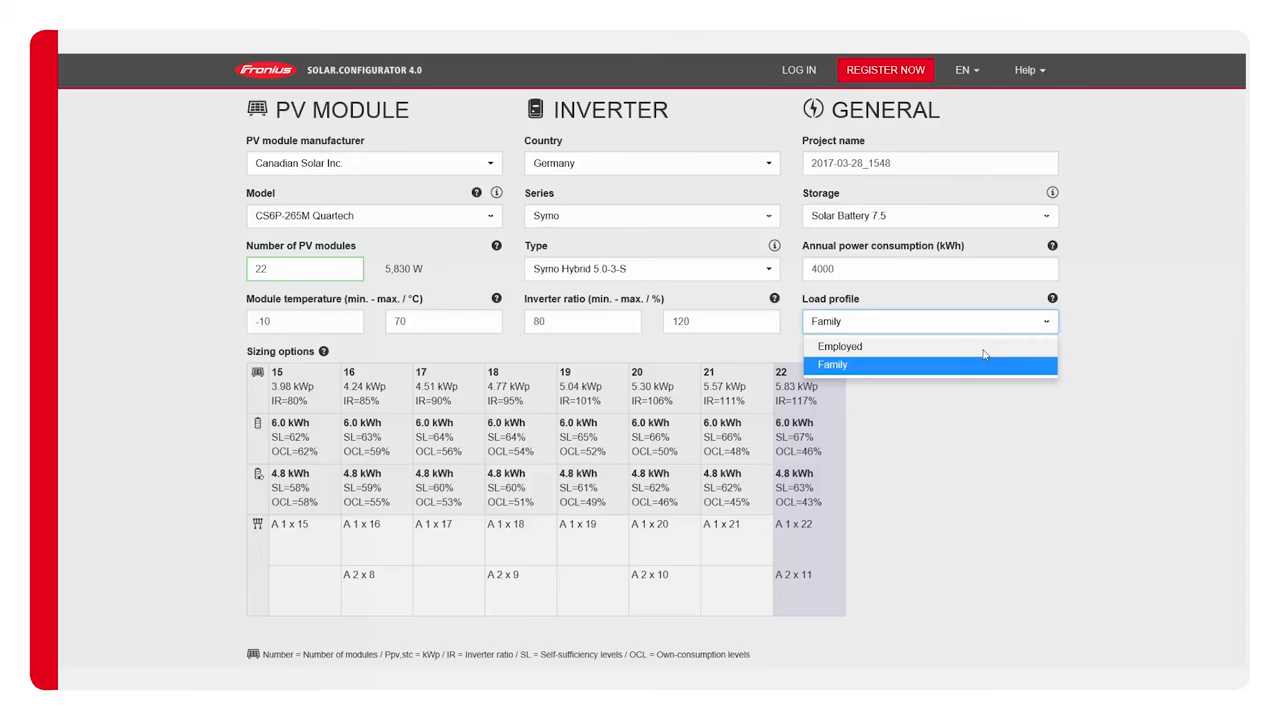
pyautogui.click(984, 347)
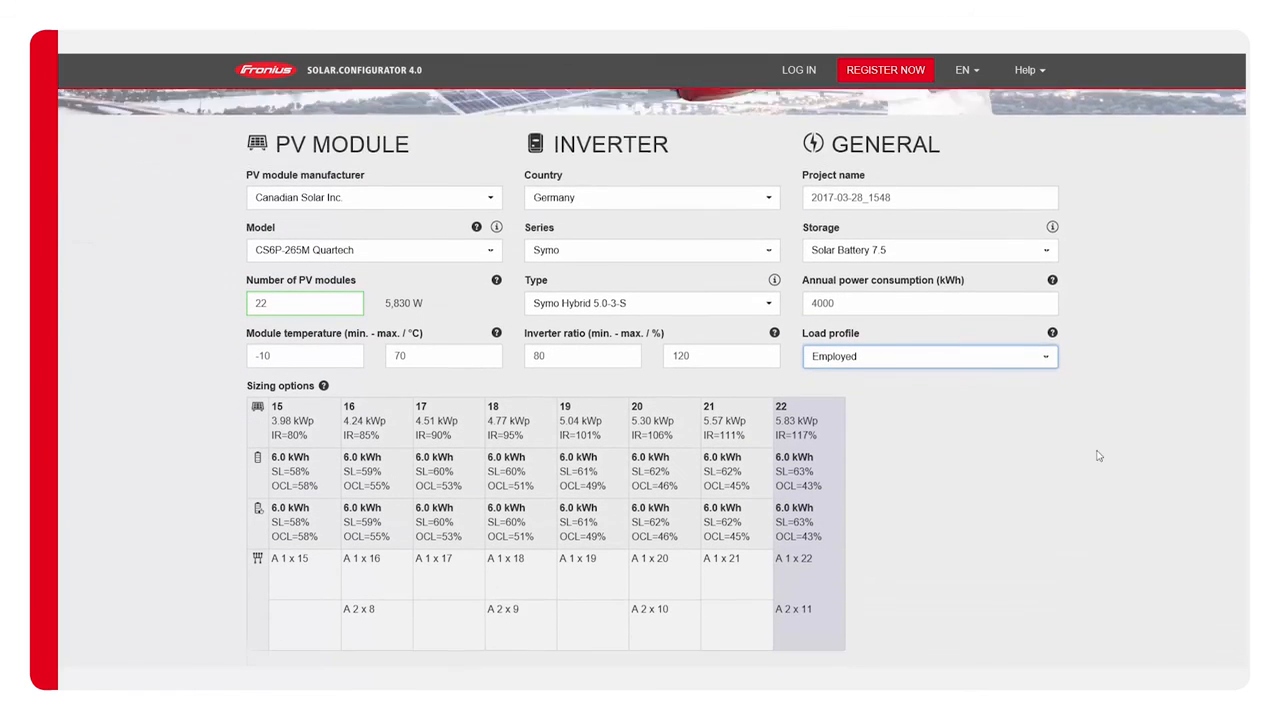